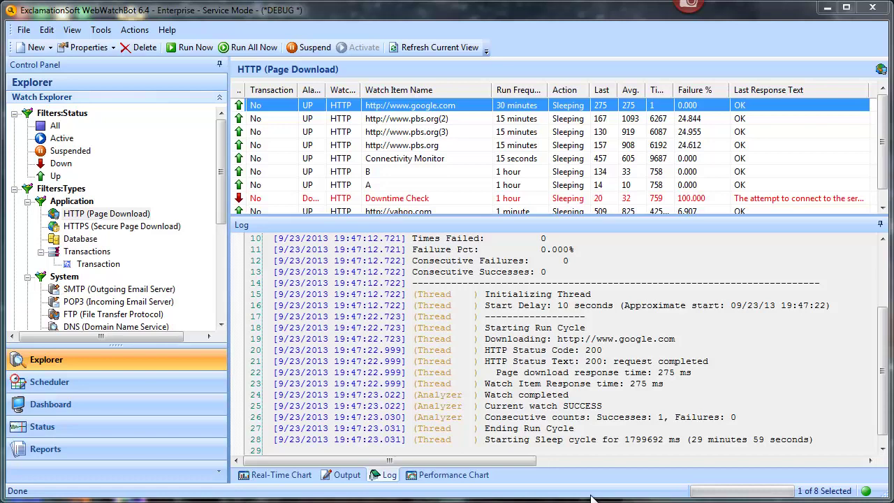
# Step: Open the Properties of the google.com watch item from its context menu
pyautogui.rightClick(442, 111)
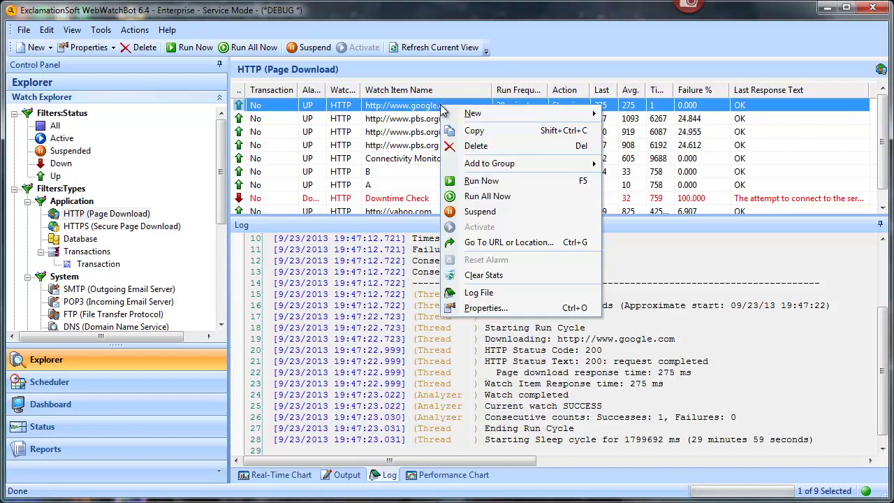
pyautogui.click(479, 308)
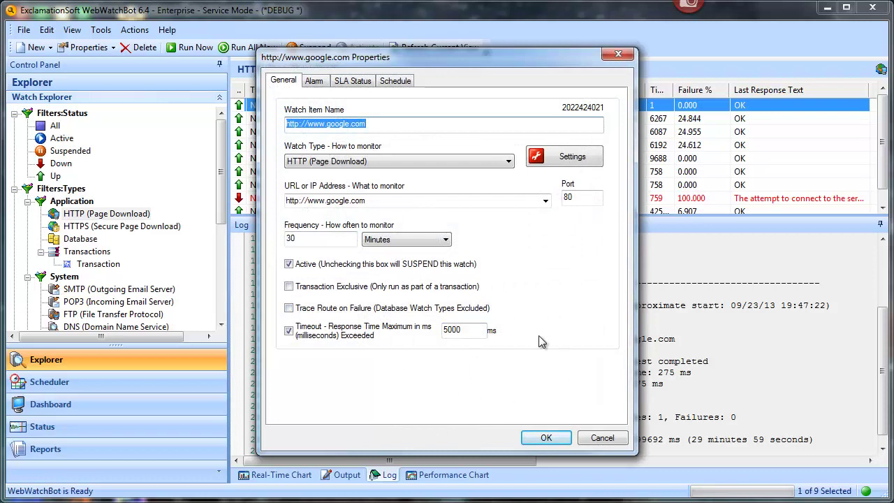
# Step: Show the Alarm tab's trigger and reset counts and select the reset success value
pyautogui.click(315, 82)
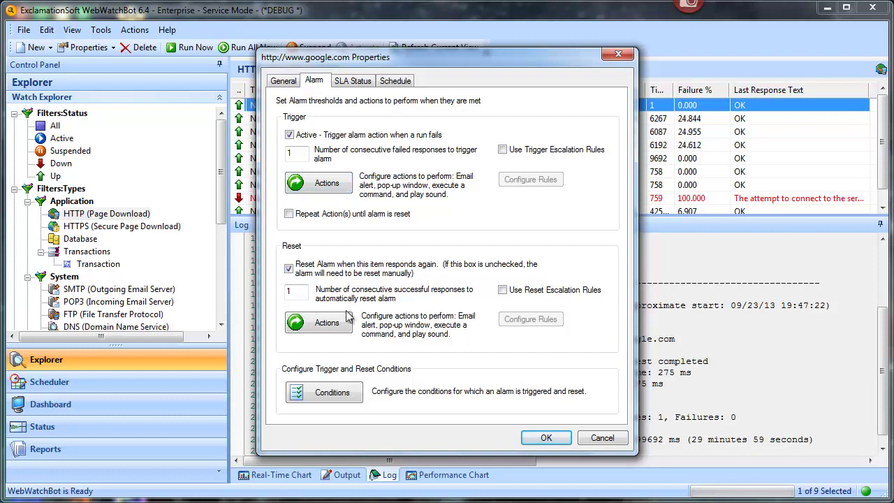
pyautogui.doubleClick(294, 292)
# Step: Set the trigger to 3 consecutive failed responses and the reset to 2 successful ones
pyautogui.doubleClick(307, 155)
pyautogui.write('3')
pyautogui.doubleClick(300, 293)
pyautogui.write('2')
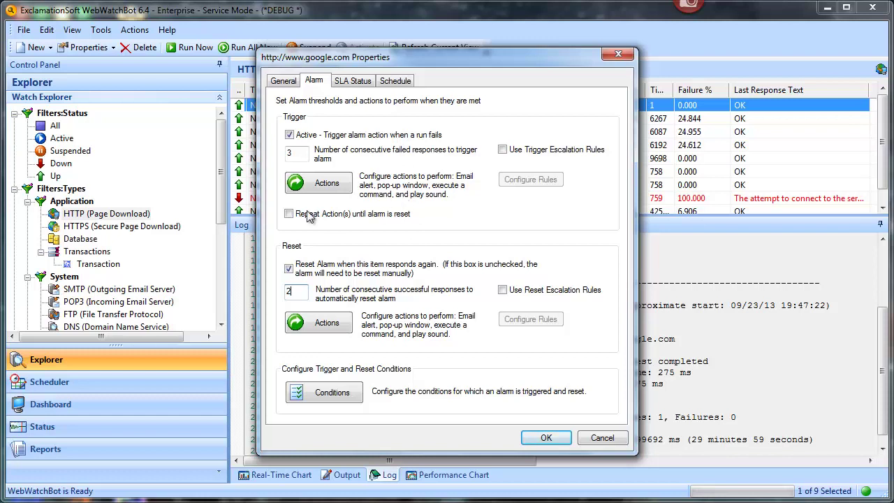
pyautogui.click(305, 184)
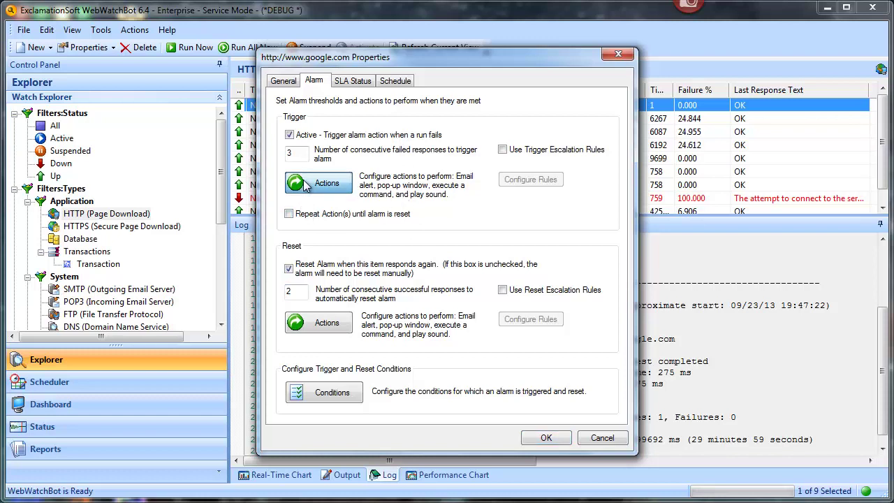
# Step: Open the trigger's Set Alarm Actions on the Email tab and edit the additional message
pyautogui.click(306, 183)
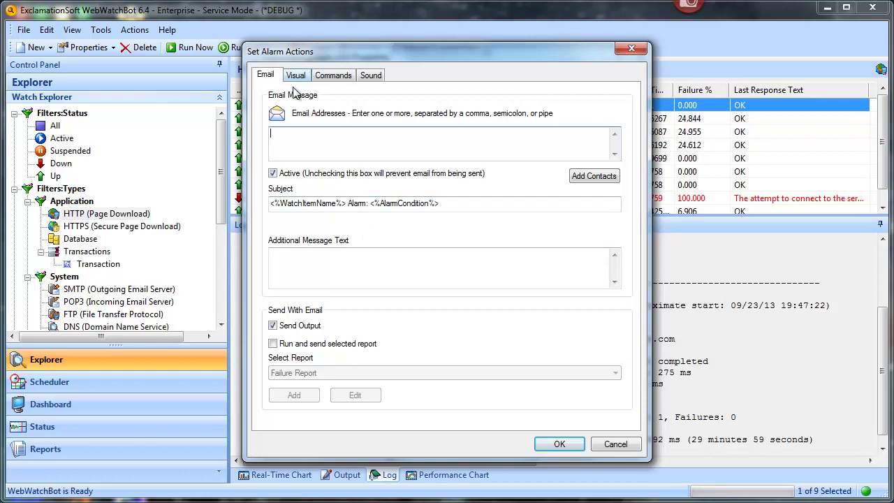
pyautogui.moveTo(382, 139)
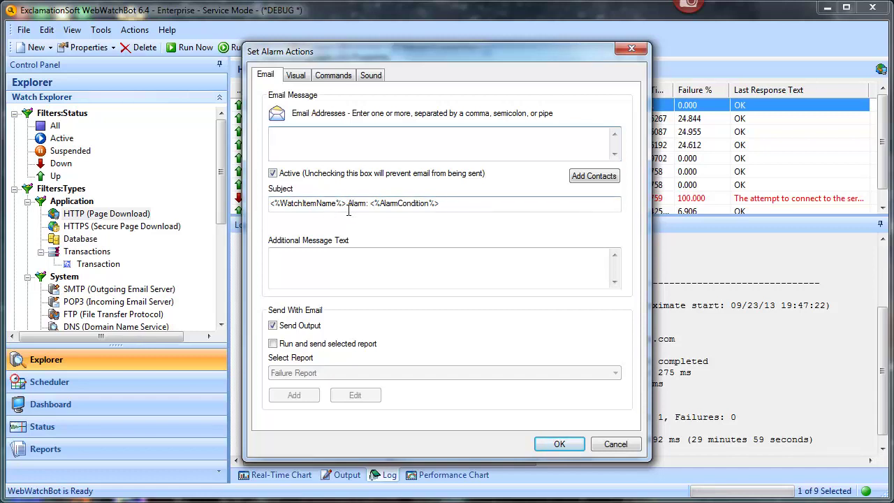
pyautogui.click(334, 263)
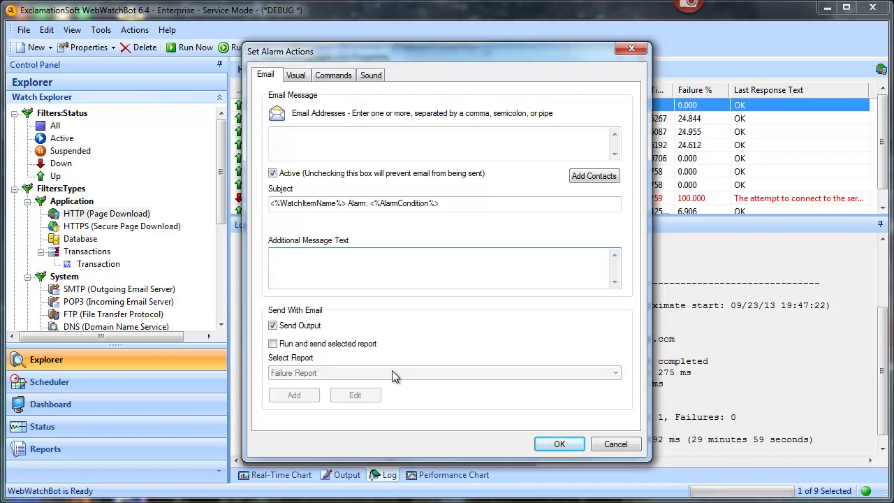
# Step: Leave the report unattached, enter the sales recipient address, and show the Visual pop-up settings
pyautogui.click(300, 344)
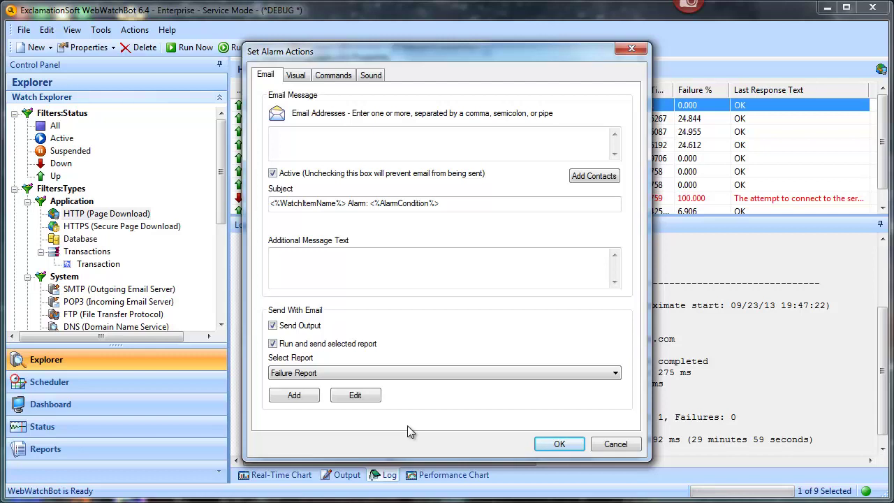
pyautogui.click(331, 348)
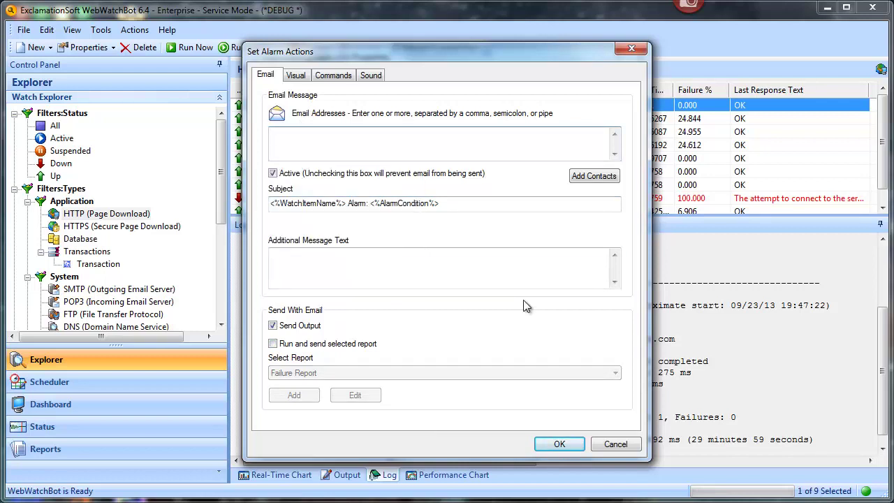
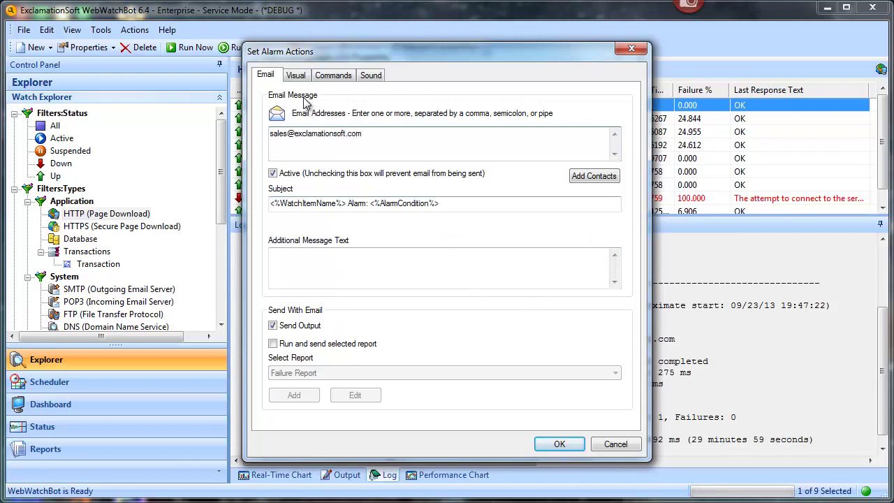
pyautogui.click(297, 75)
pyautogui.click(384, 142)
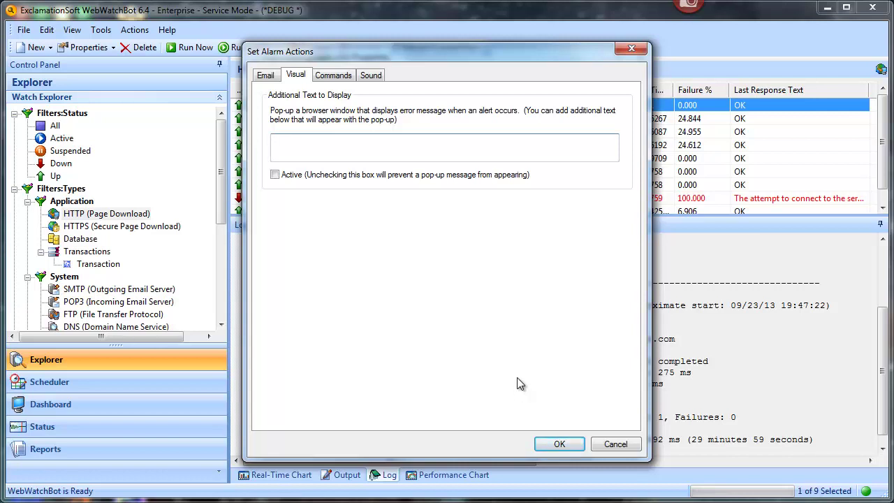
# Step: Set the alarm sound to C:\Windows\media\chord.wav, then show the Commands settings
pyautogui.click(370, 74)
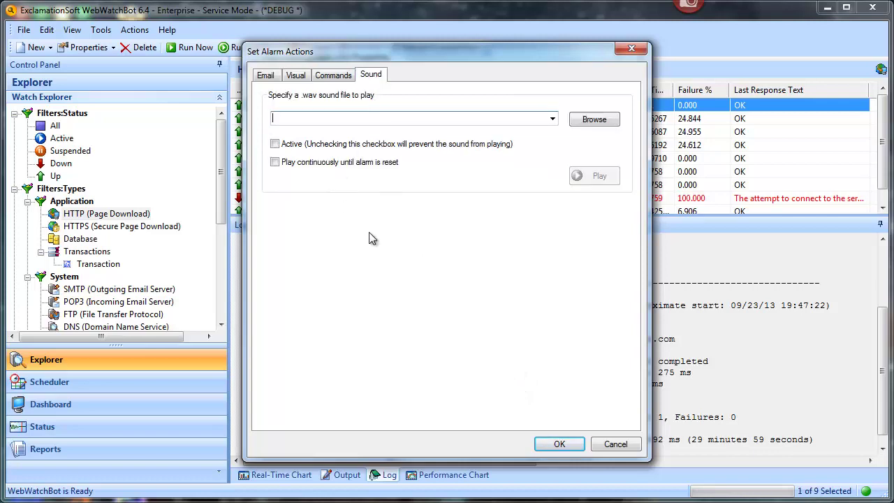
pyautogui.click(552, 119)
pyautogui.click(327, 144)
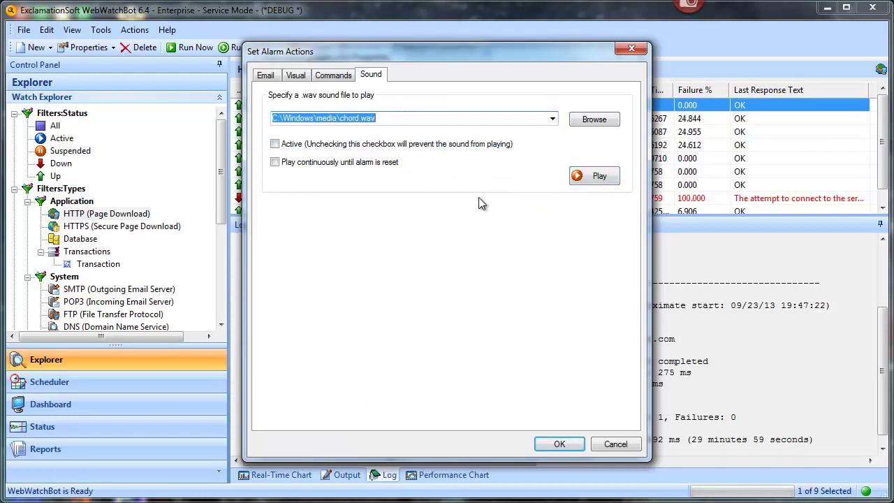
pyautogui.click(327, 76)
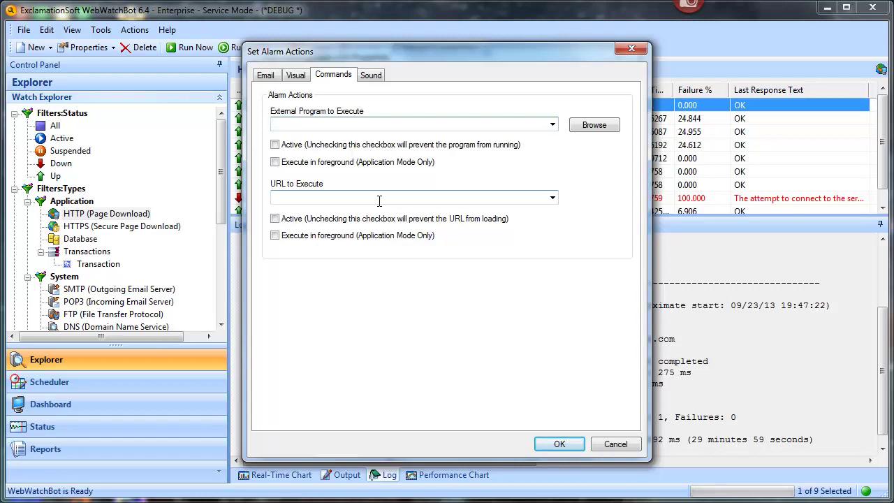
pyautogui.click(358, 144)
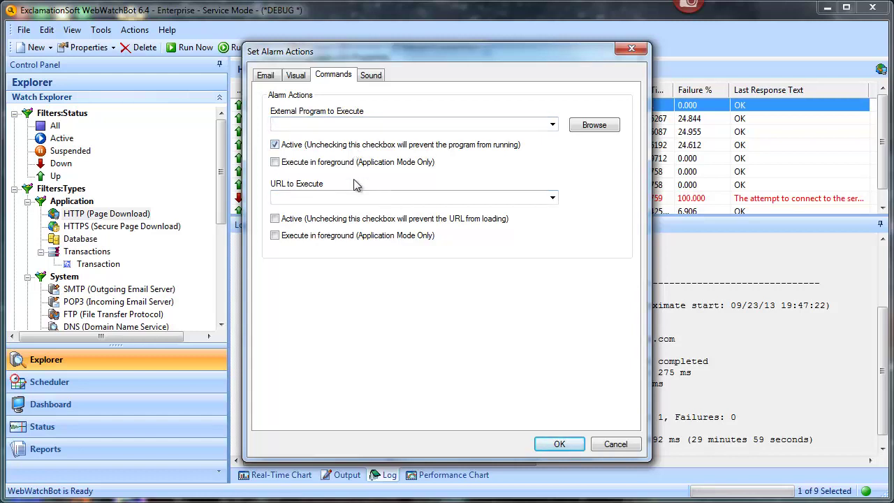
pyautogui.click(365, 124)
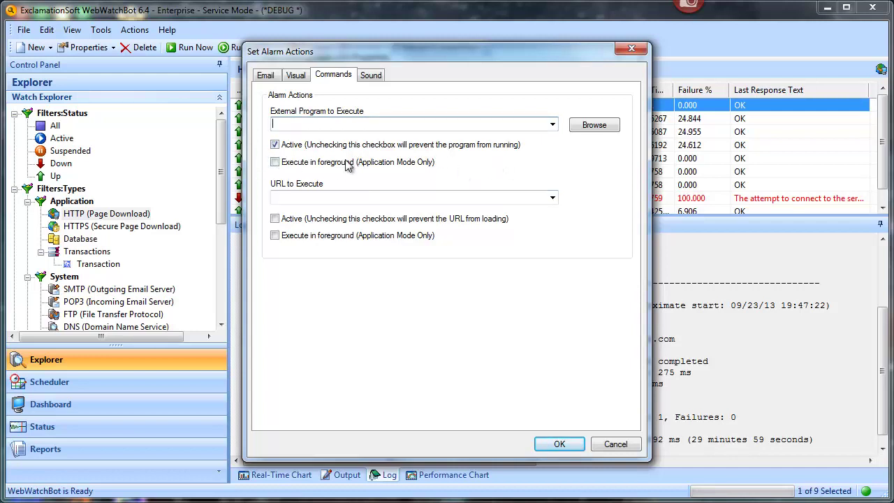
pyautogui.click(277, 163)
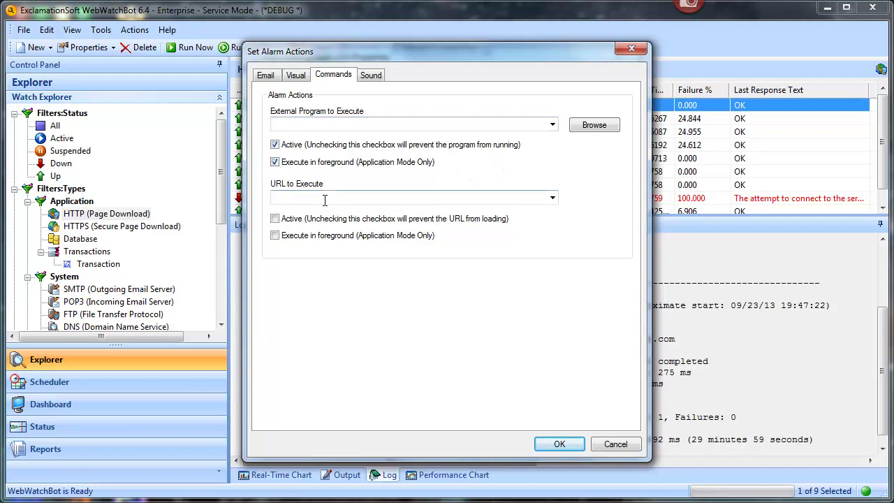
pyautogui.click(277, 162)
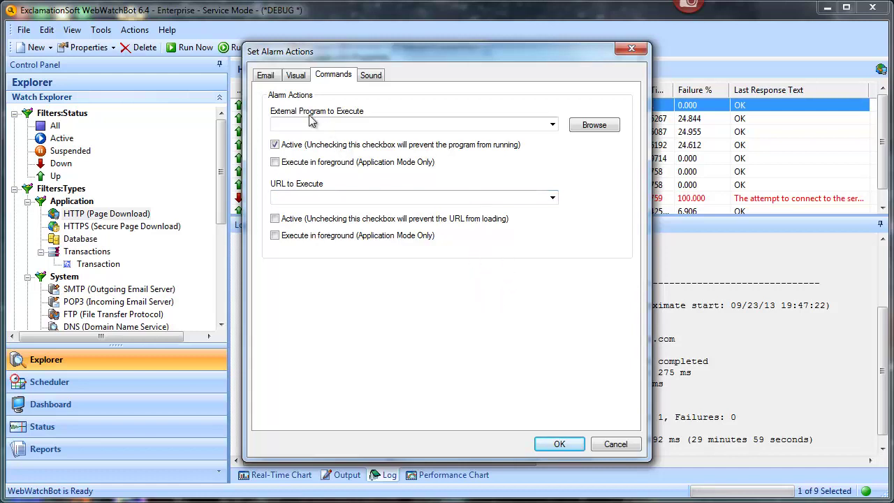
# Step: Review the Email tab's recipient address and accept the Set Alarm Actions settings
pyautogui.click(271, 77)
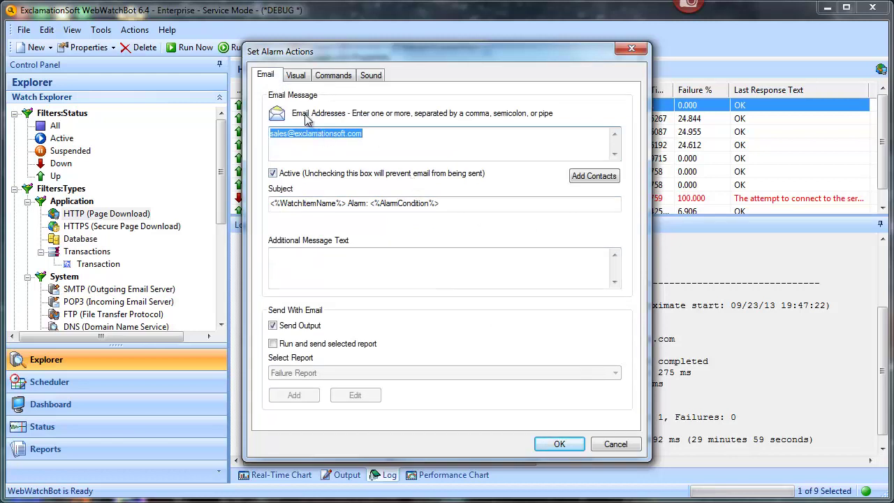
pyautogui.click(549, 447)
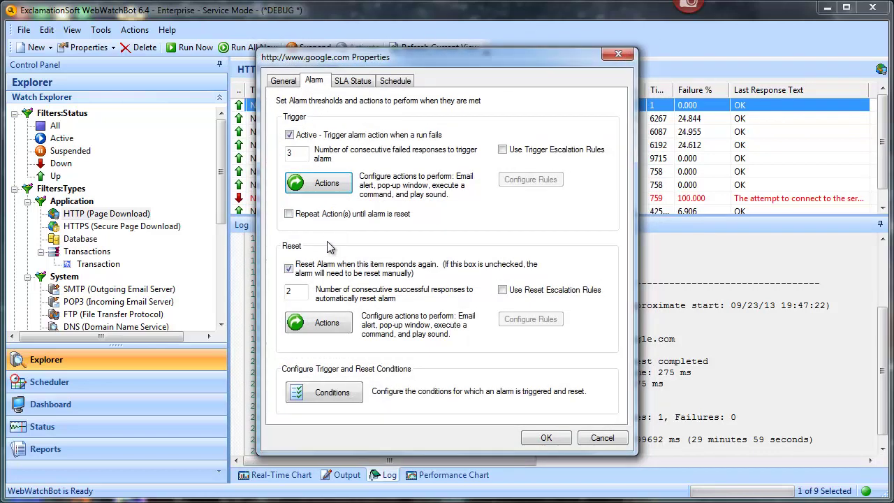
# Step: Give the alarm reset an email action to the sales recipient address and save it
pyautogui.click(342, 326)
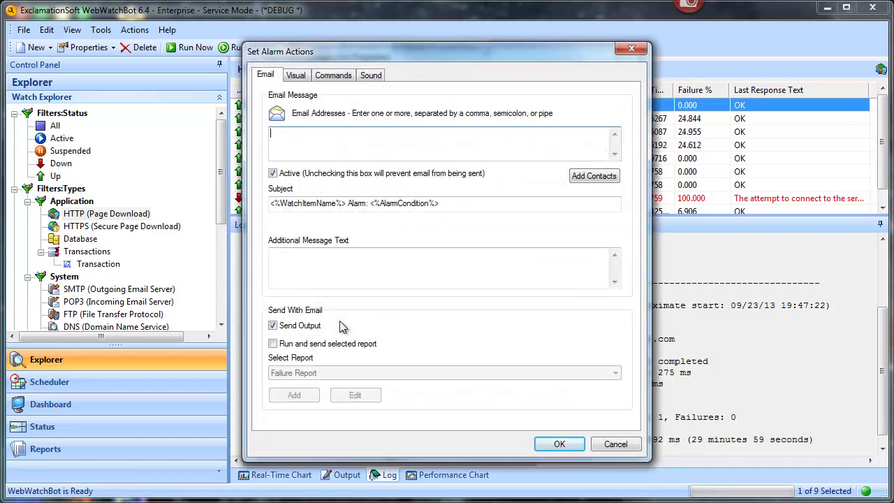
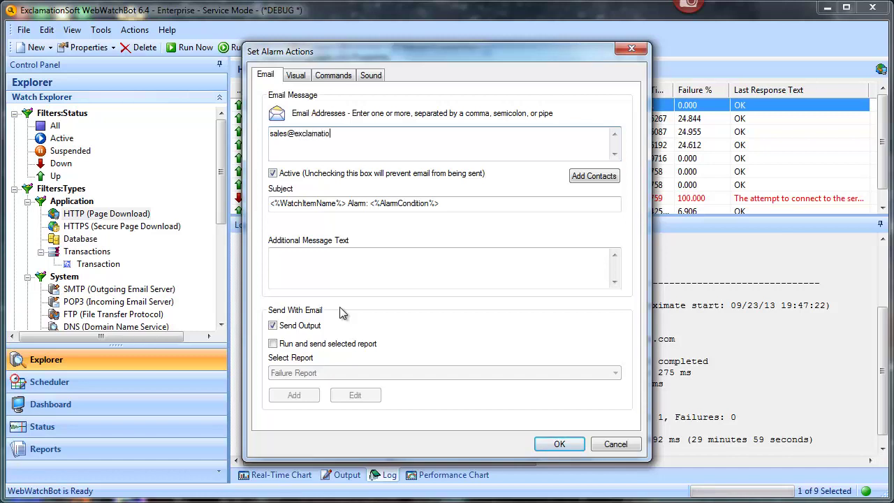
pyautogui.moveTo(272, 149)
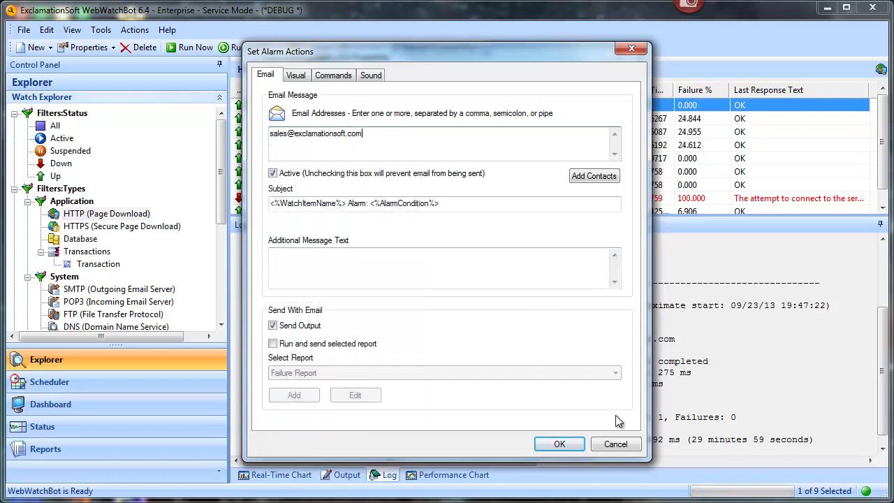
pyautogui.click(560, 444)
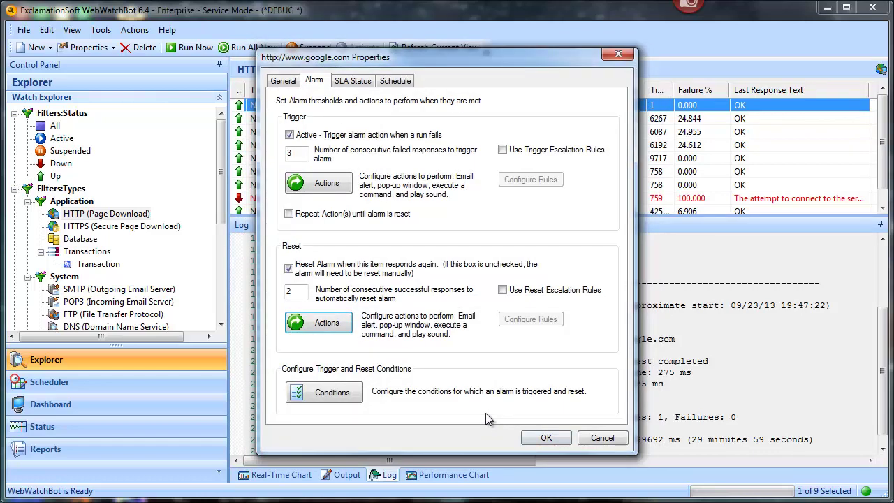
# Step: Change the google.com watch's General timeout from 5000 to 1 ms and save
pyautogui.click(287, 81)
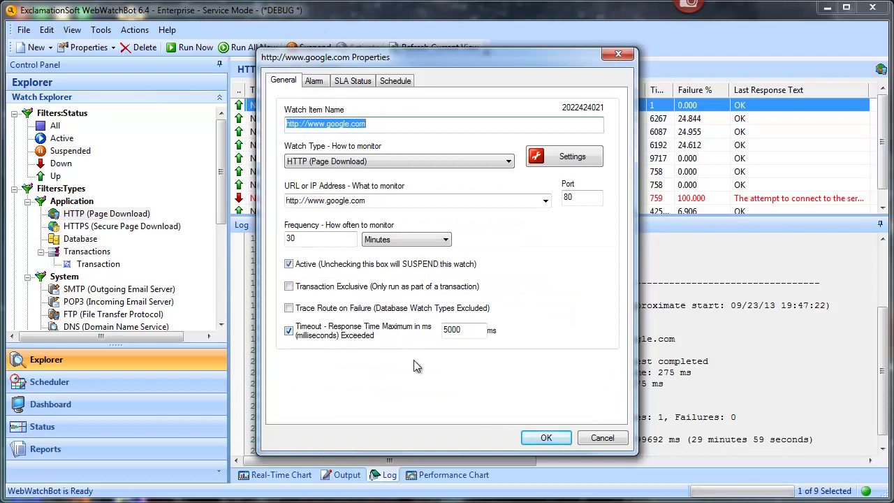
pyautogui.doubleClick(471, 332)
pyautogui.write('1')
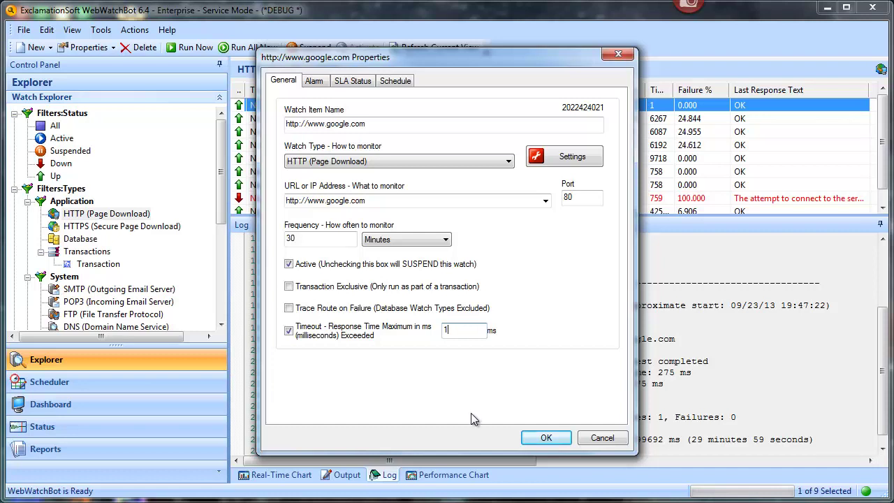
pyautogui.click(546, 438)
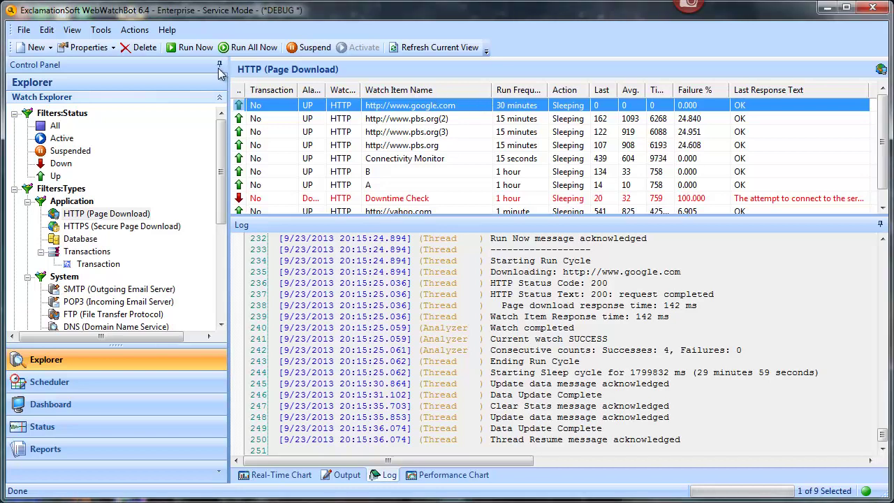
# Step: Run the watch twice and highlight the HTTP 408, consecutive-failure and connection-failure log lines
pyautogui.click(176, 53)
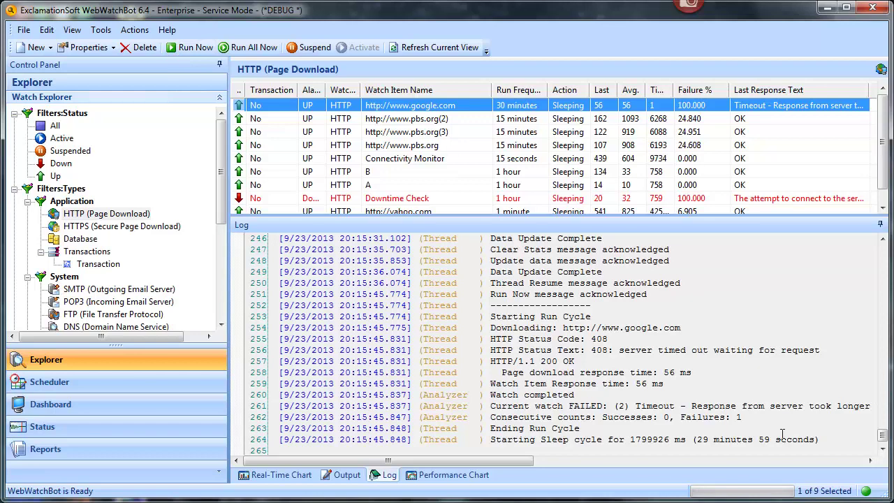
pyautogui.moveTo(694, 385); pyautogui.dragTo(271, 346)
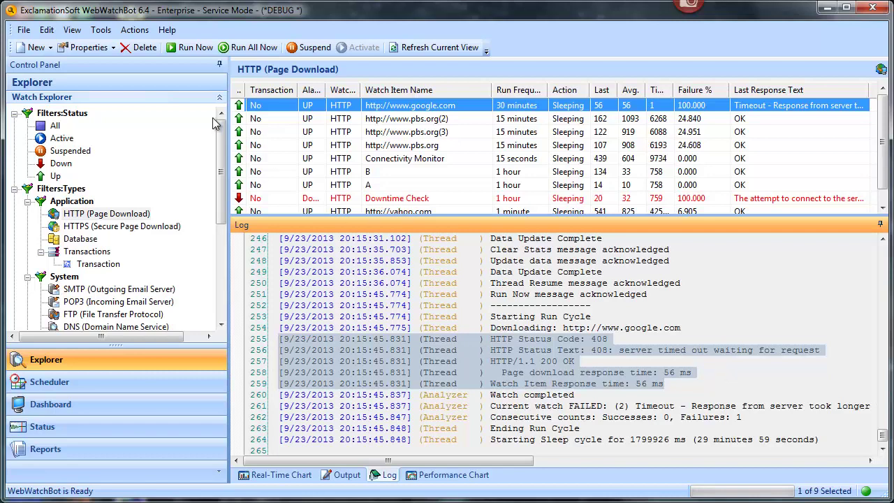
pyautogui.click(195, 47)
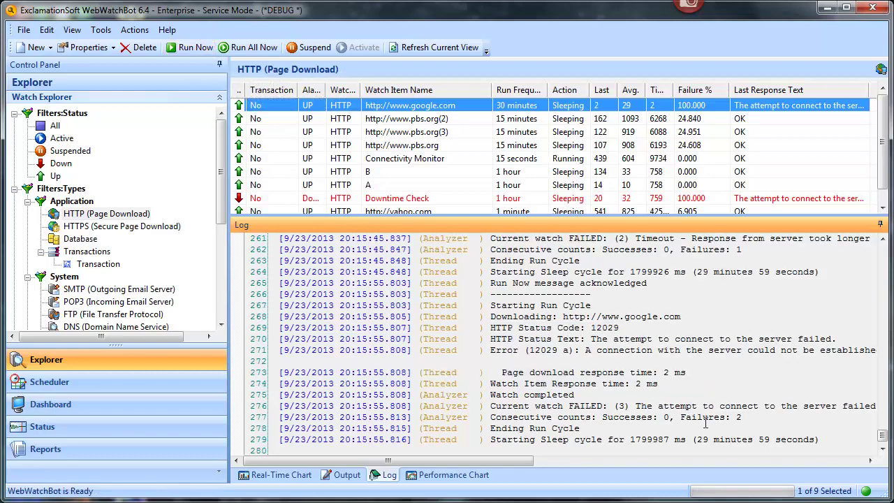
pyautogui.moveTo(755, 417); pyautogui.dragTo(491, 417)
pyautogui.moveTo(491, 328); pyautogui.dragTo(619, 399)
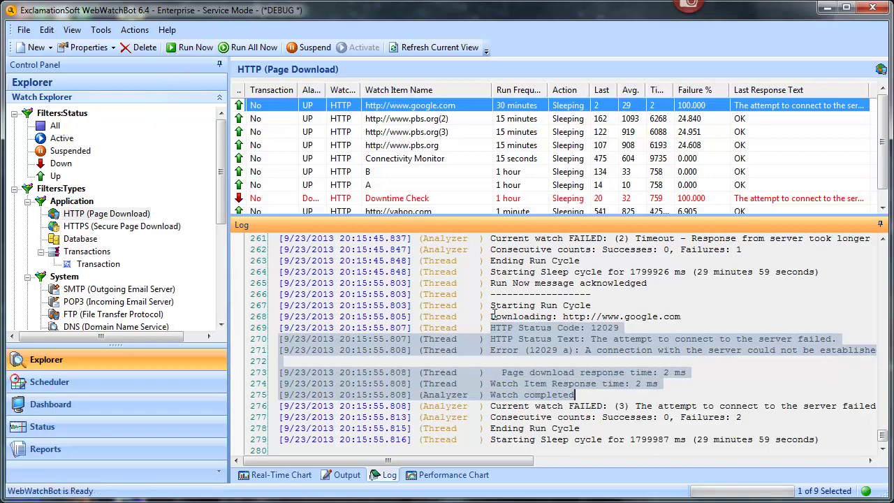
# Step: Run the google.com watch a third time and highlight its failure, 3 ms response and alert-email log lines
pyautogui.click(180, 48)
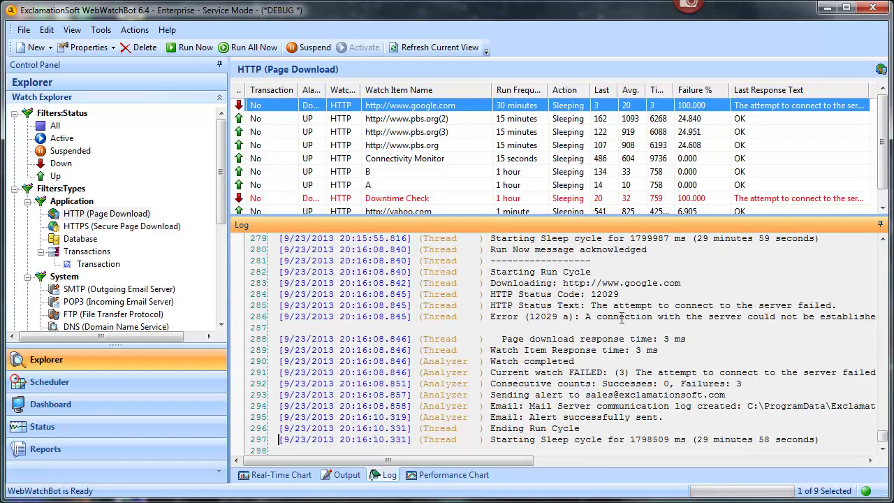
pyautogui.moveTo(489, 294); pyautogui.dragTo(732, 305)
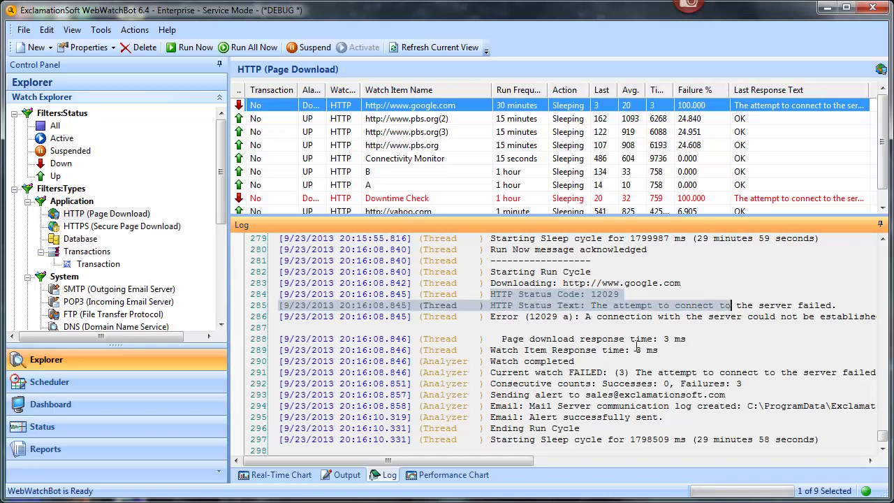
pyautogui.moveTo(502, 339); pyautogui.dragTo(676, 350)
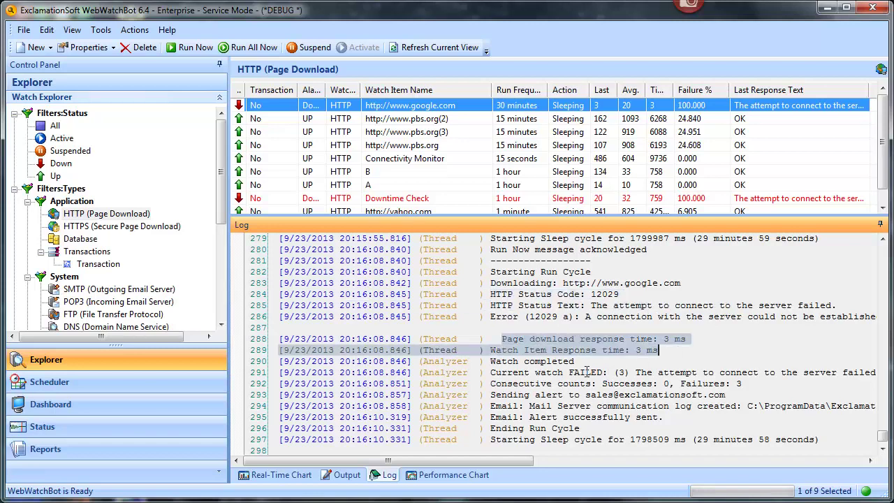
pyautogui.moveTo(244, 407); pyautogui.dragTo(244, 420)
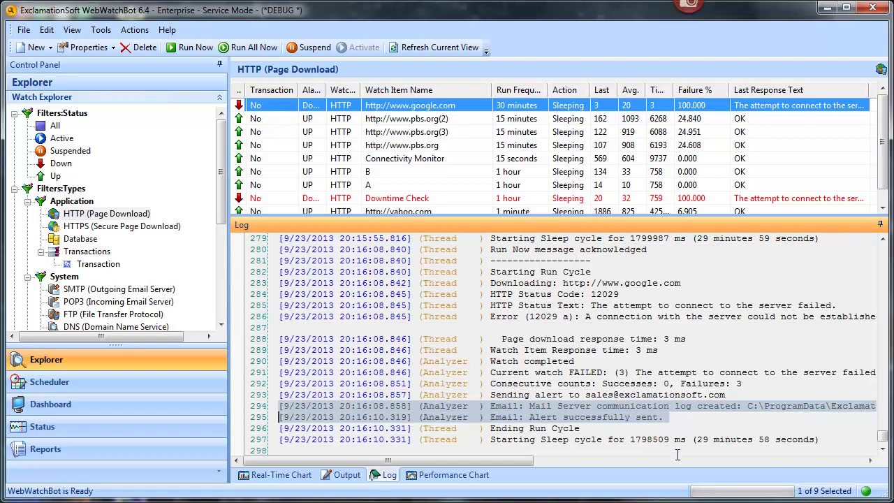
# Step: Restore the google.com watch's response timeout to 5000 ms in its properties and save
pyautogui.click(63, 53)
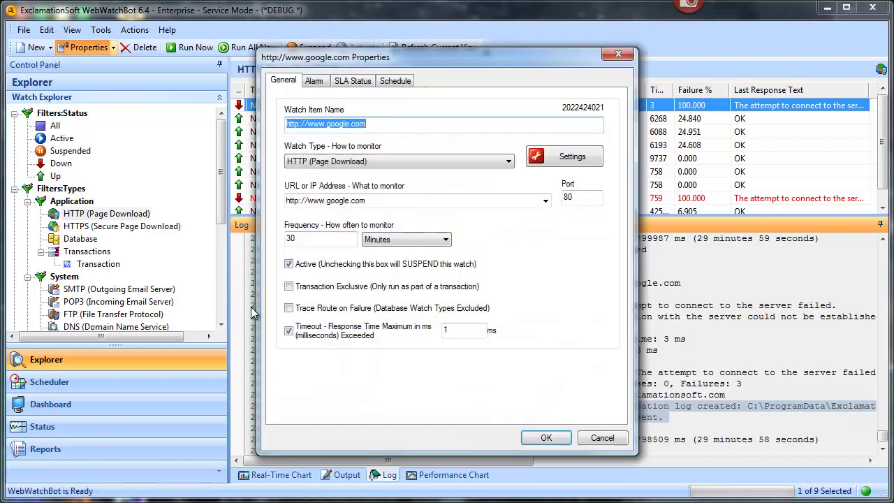
pyautogui.click(289, 333)
pyautogui.click(477, 327)
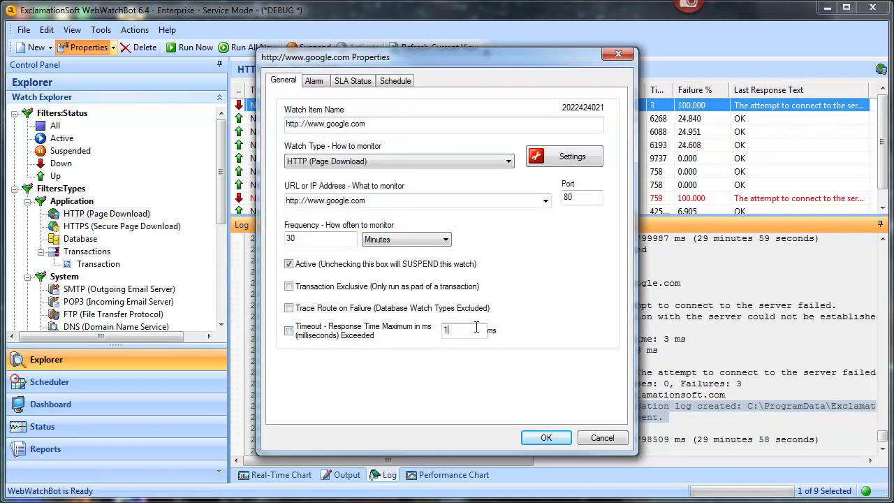
pyautogui.write('5000')
pyautogui.click(288, 330)
pyautogui.click(545, 438)
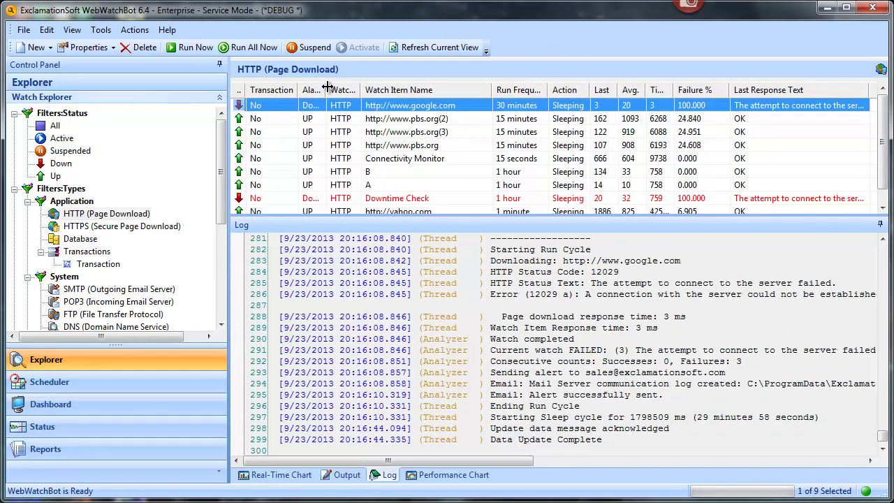
# Step: Widen the Alarm Status column, rerun google.com, and highlight the HTTP 200 log lines
pyautogui.moveTo(327, 86); pyautogui.dragTo(348, 87)
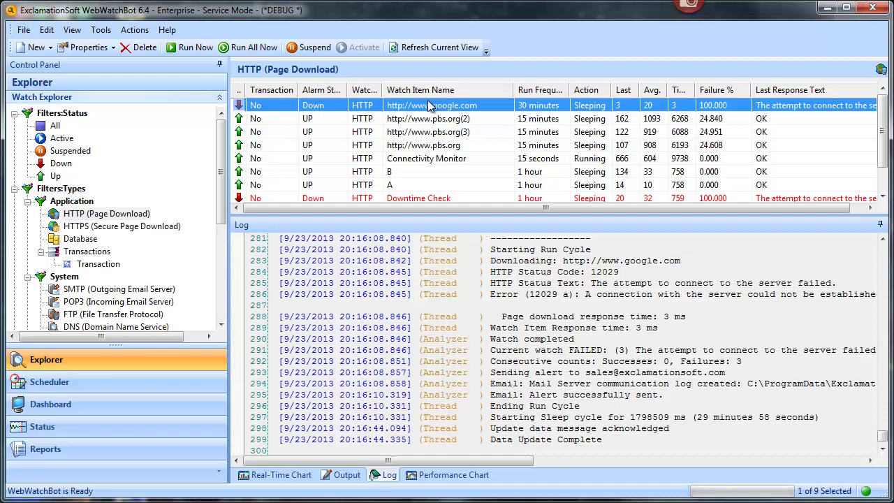
pyautogui.click(204, 53)
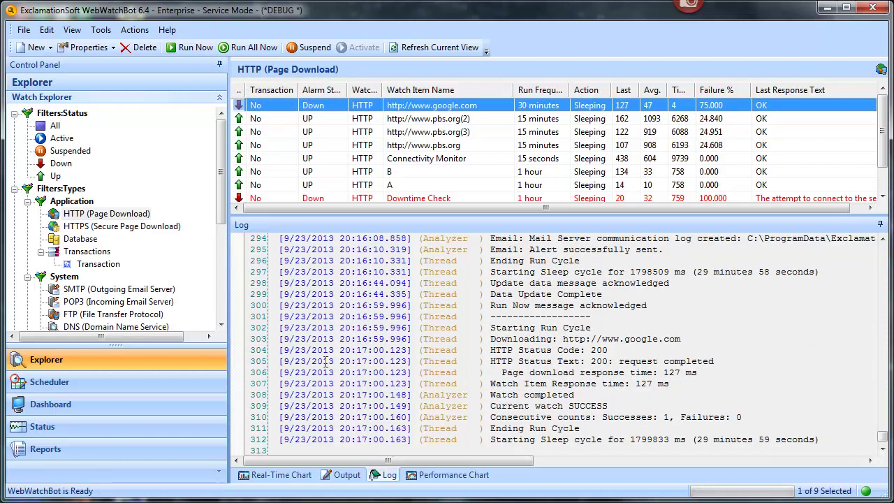
pyautogui.moveTo(258, 355); pyautogui.dragTo(255, 368)
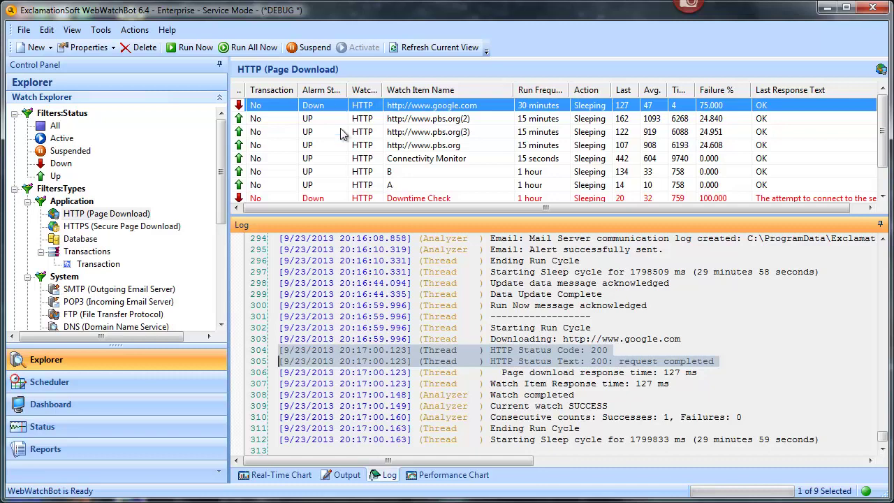
# Step: Rerun google.com and highlight the 90 ms success and reset-email log lines
pyautogui.click(187, 50)
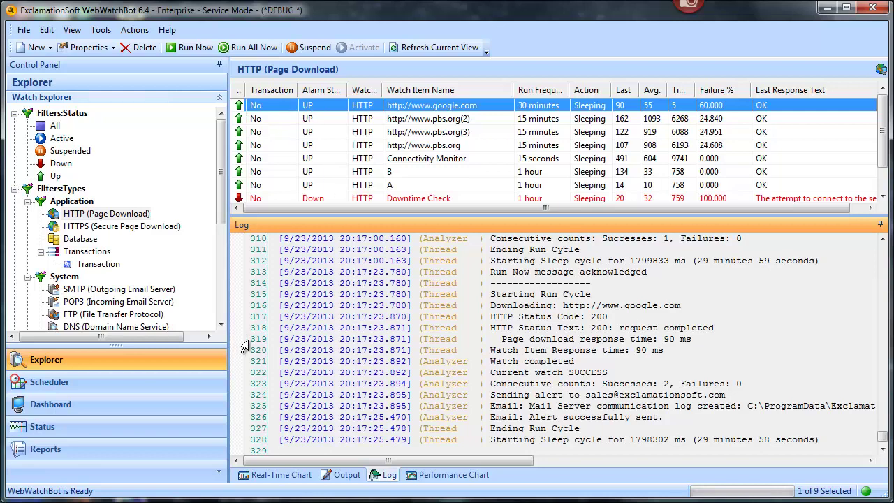
pyautogui.moveTo(248, 379); pyautogui.dragTo(243, 420)
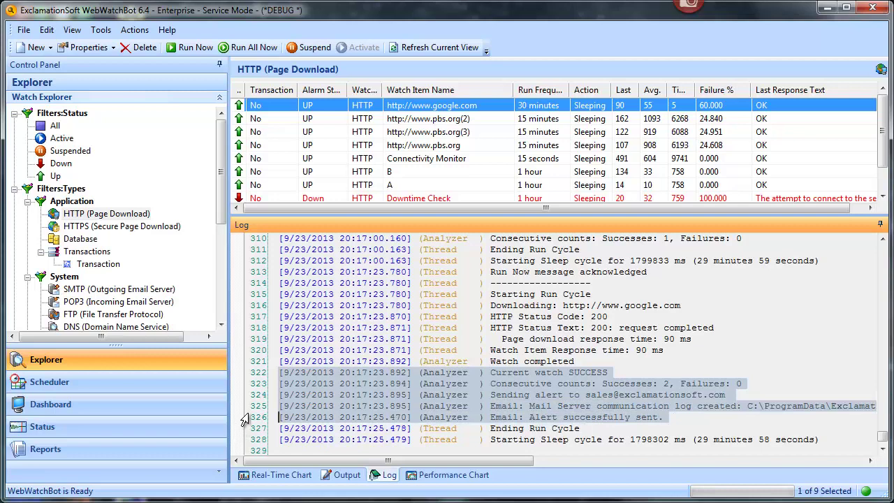